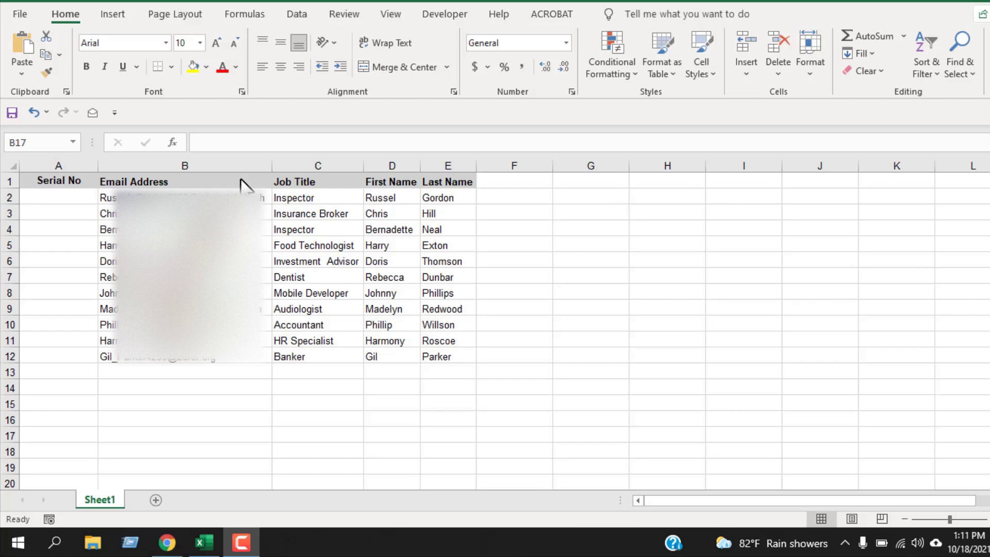
# - Look over the contact list by selecting the header row, a first name and row 7
pyautogui.click(43, 200)
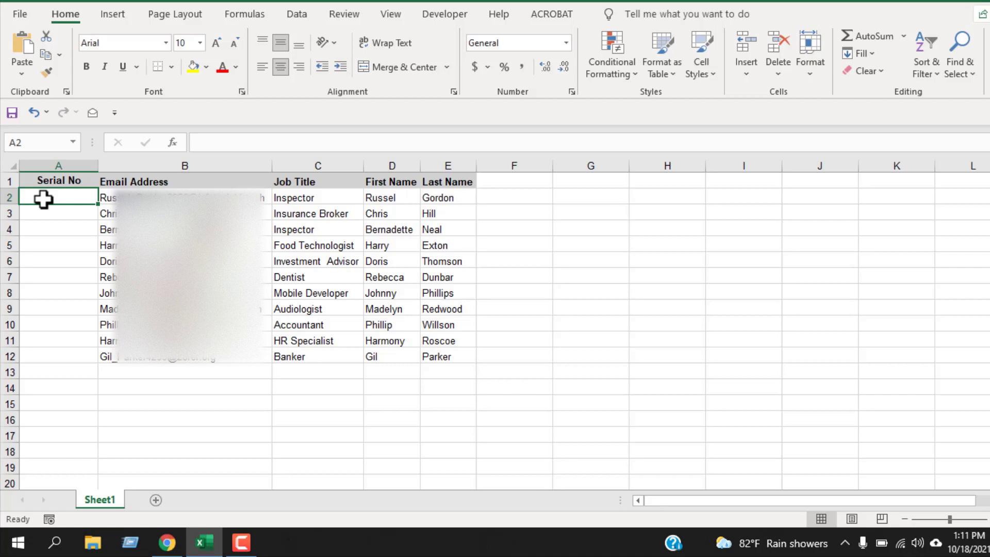
pyautogui.click(75, 179)
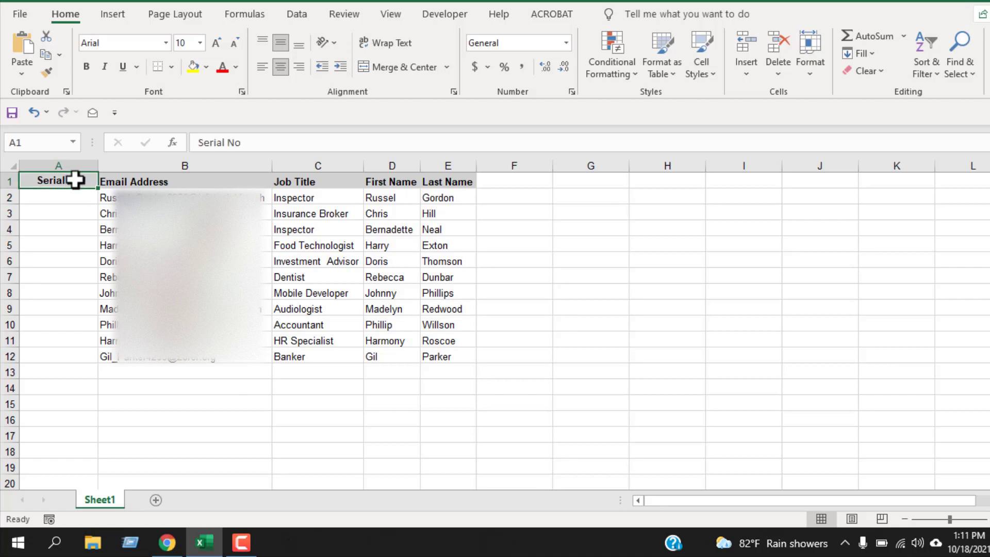
pyautogui.moveTo(75, 180); pyautogui.dragTo(427, 182)
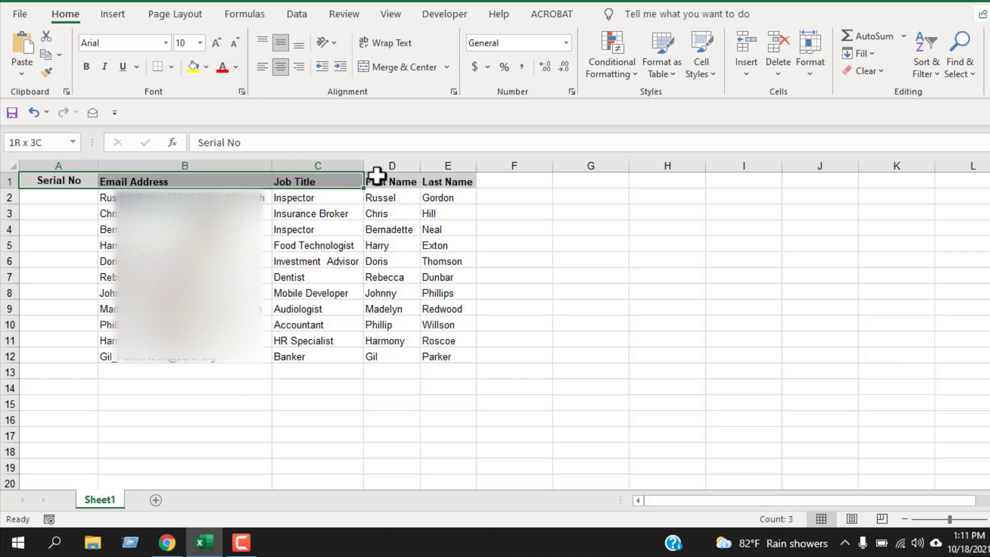
pyautogui.click(412, 197)
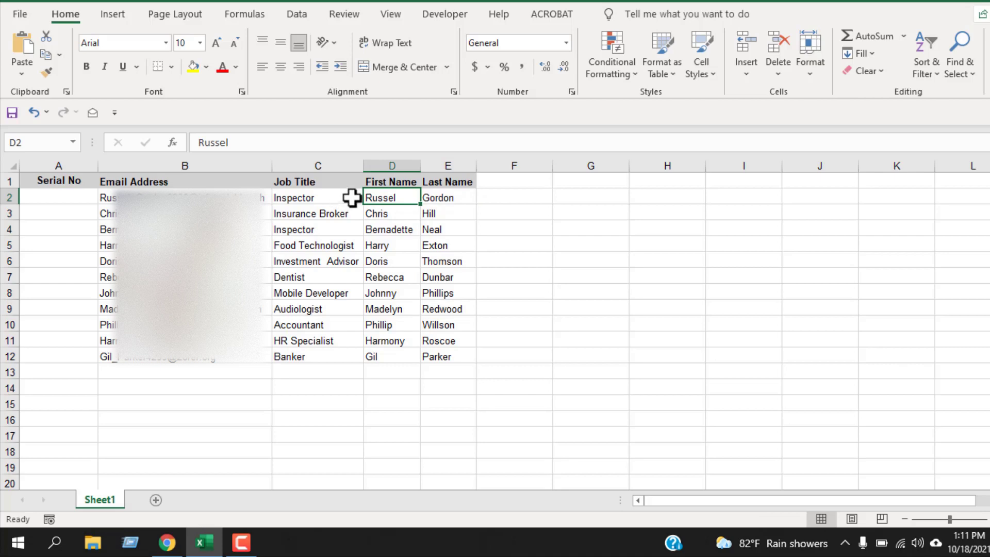
pyautogui.click(48, 200)
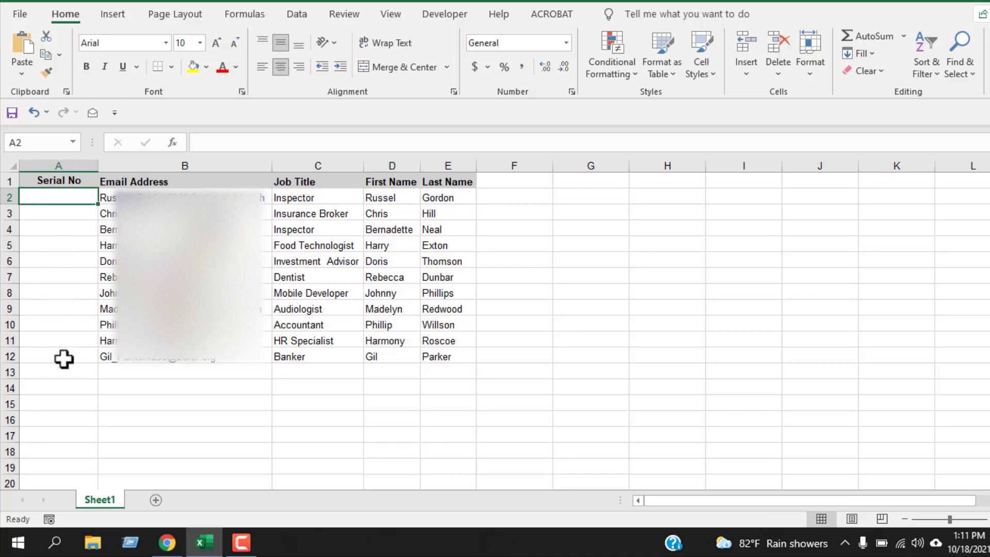
pyautogui.click(153, 376)
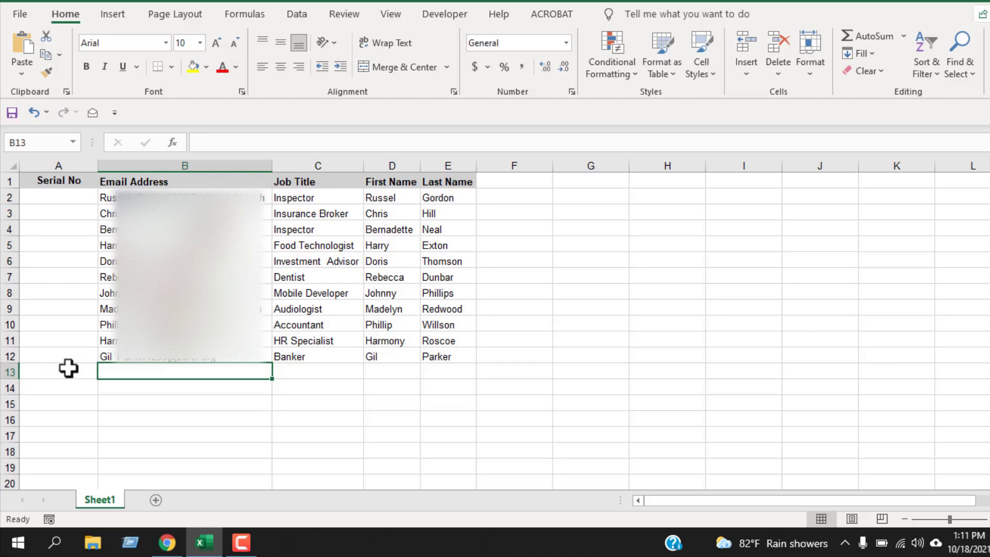
pyautogui.click(3, 277)
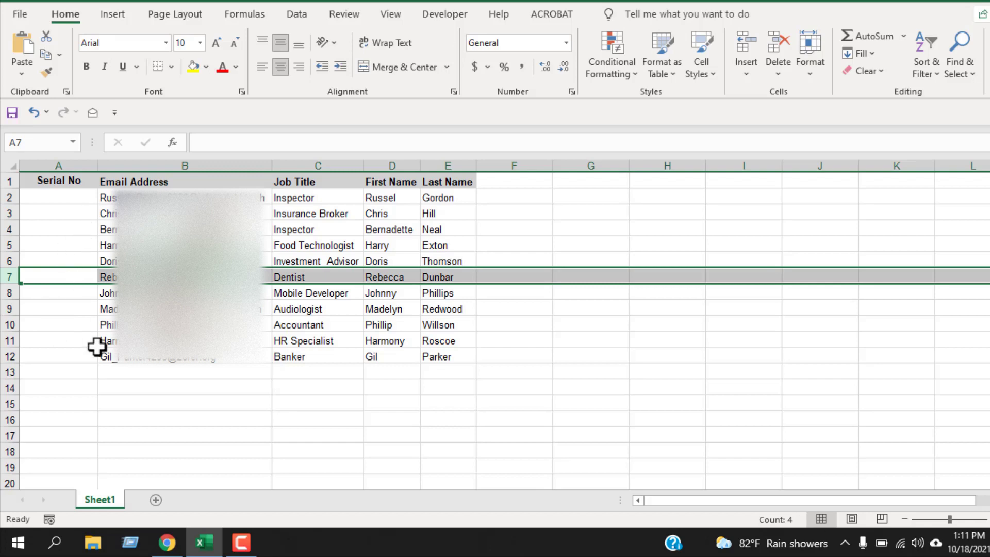
pyautogui.click(171, 371)
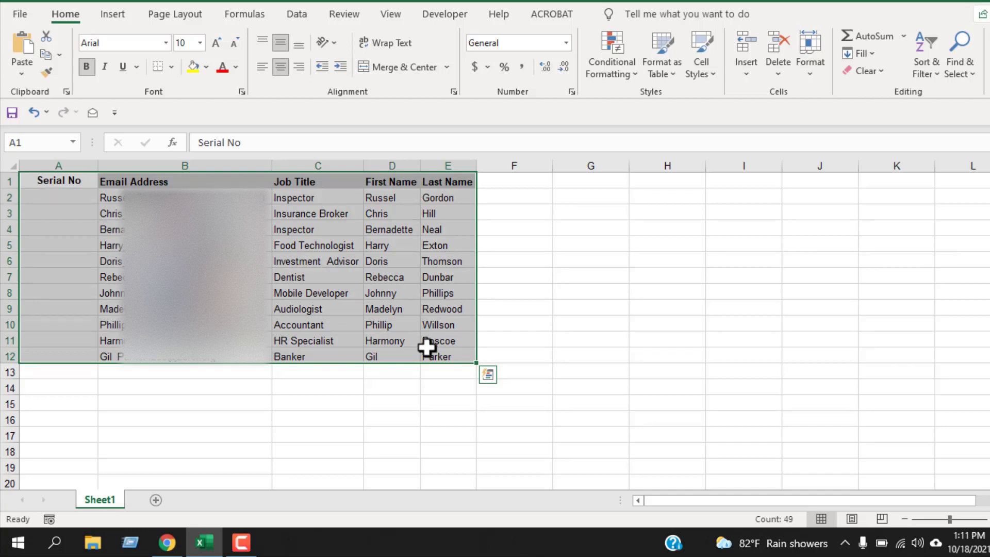
# - Convert A1:E12 into a table with headers and apply a black banded style
pyautogui.click(115, 15)
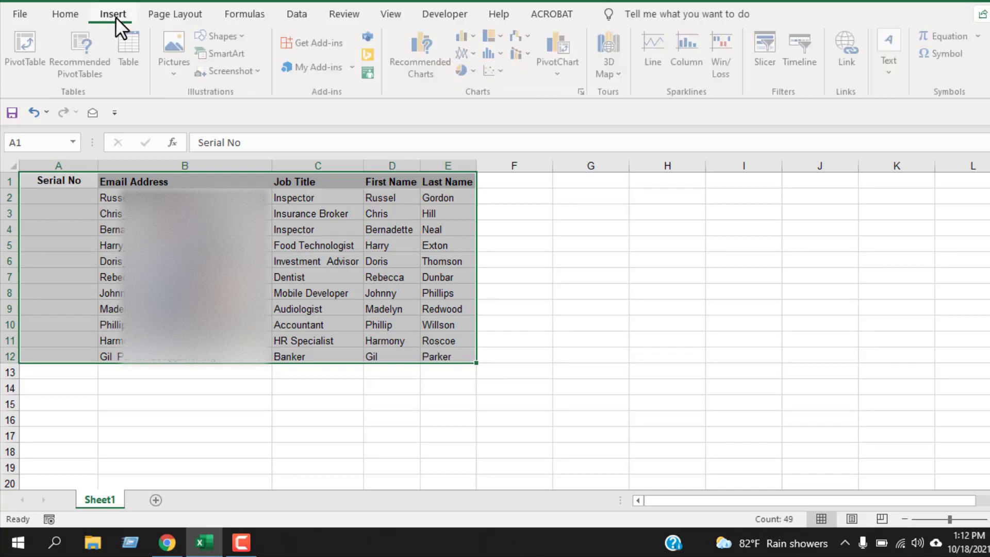
pyautogui.click(131, 57)
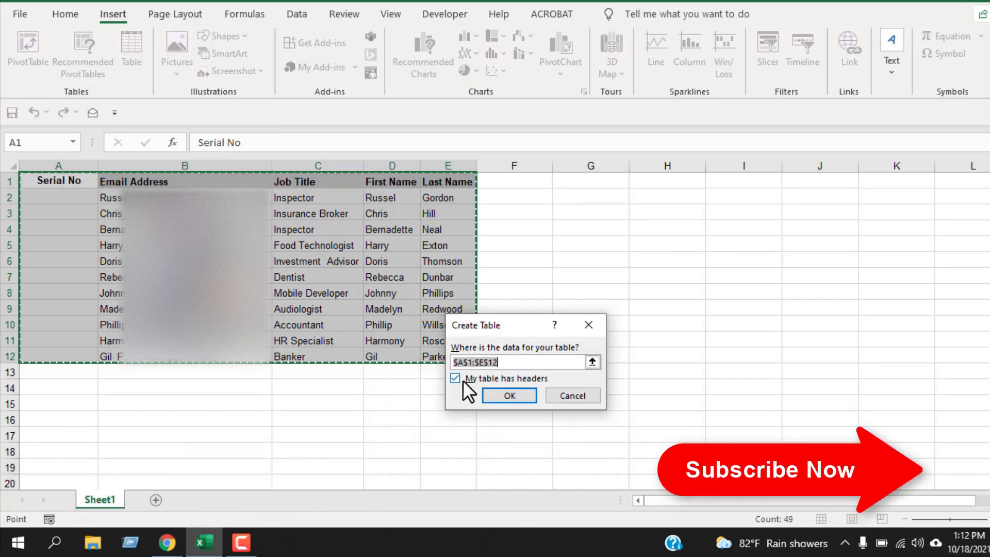
pyautogui.click(514, 397)
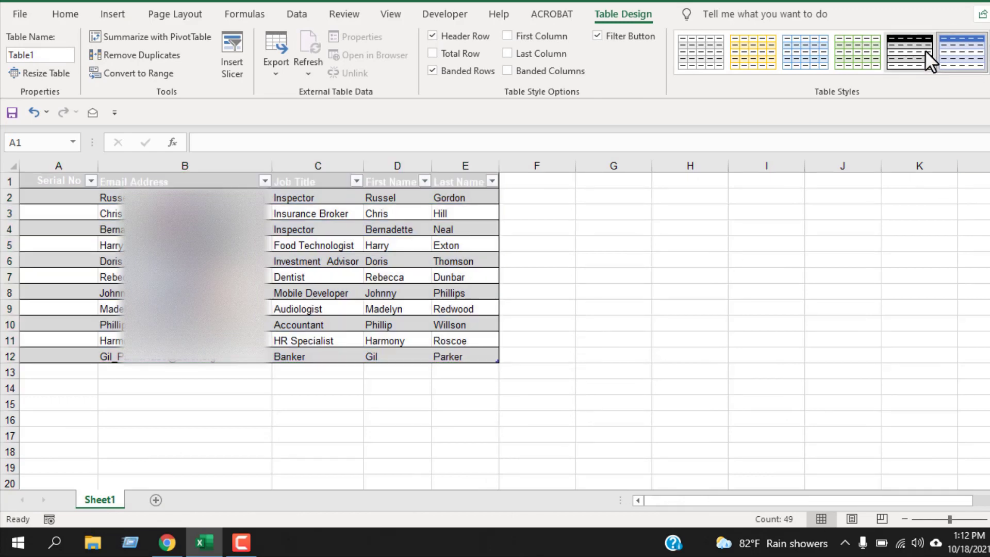
pyautogui.click(923, 51)
pyautogui.click(537, 481)
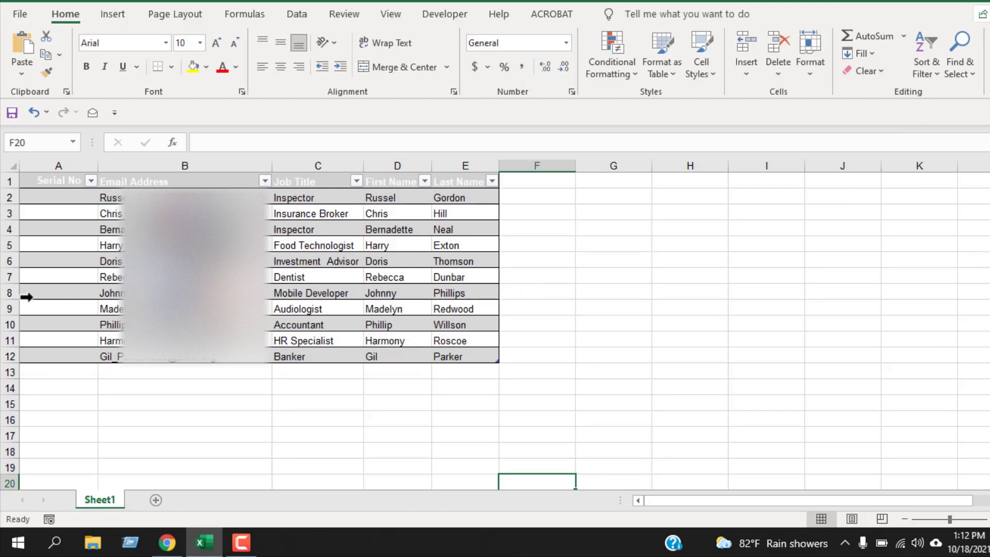
pyautogui.click(53, 197)
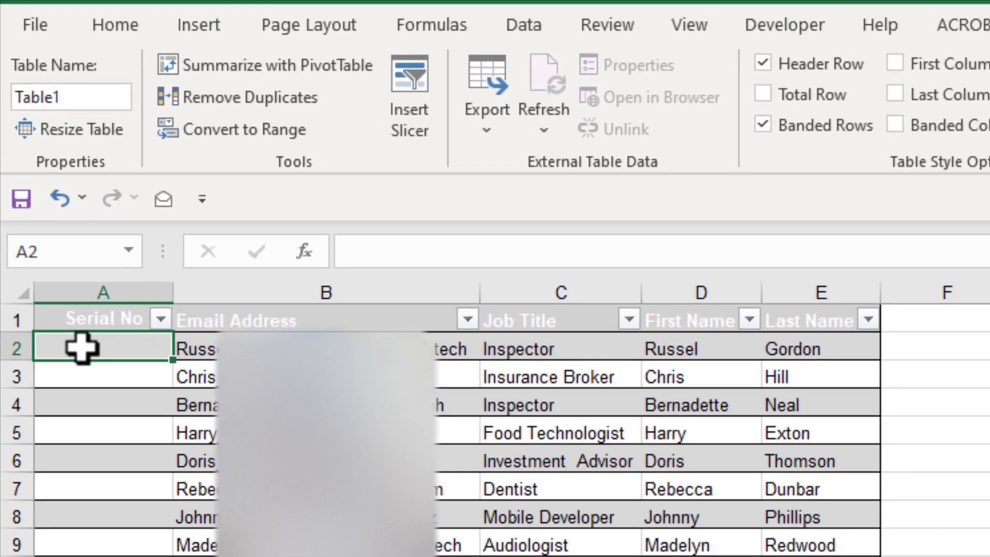
# - Start typing =ROWS($A$2: in the first Serial No cell, A2
pyautogui.doubleClick(46, 197)
pyautogui.write('=R')
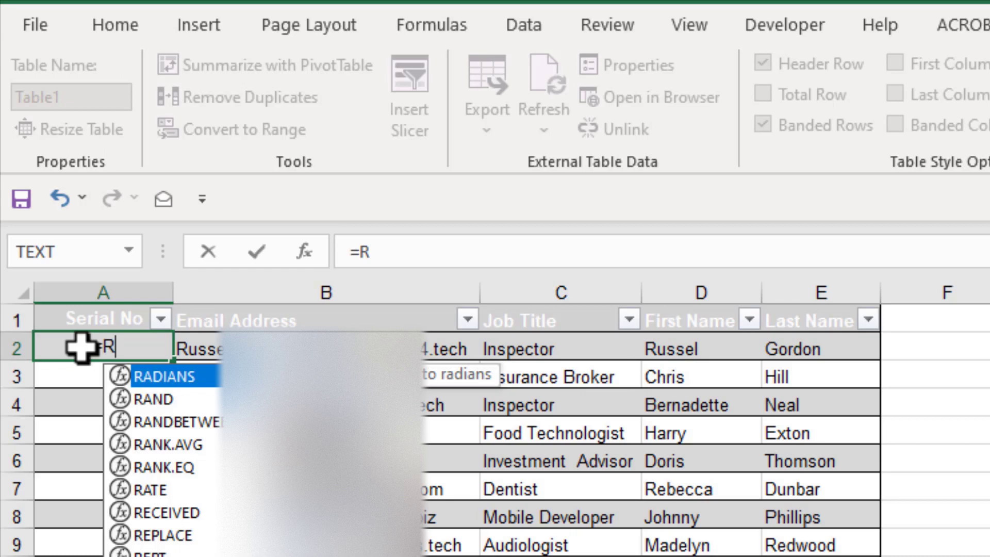
pyautogui.write('ows')
pyautogui.doubleClick(135, 377)
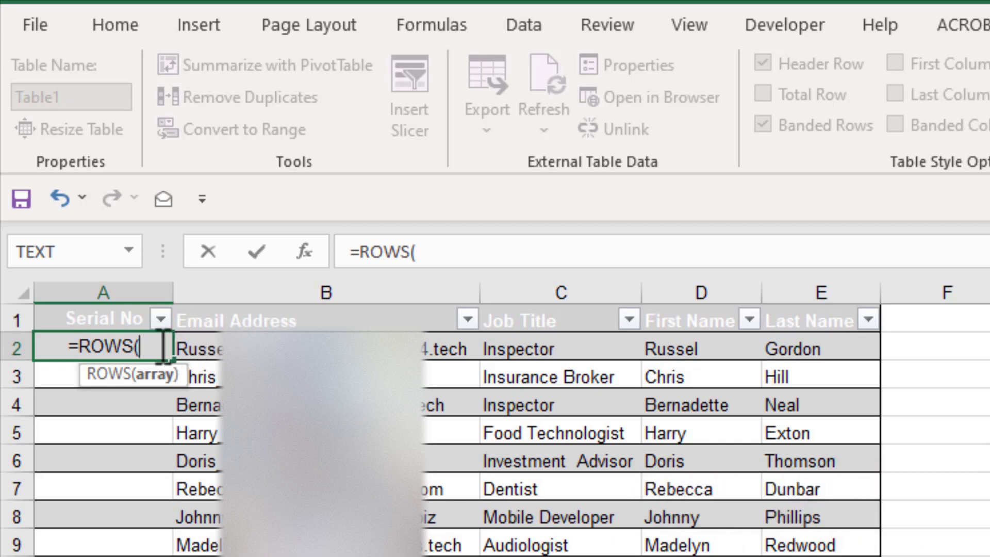
pyautogui.write('A')
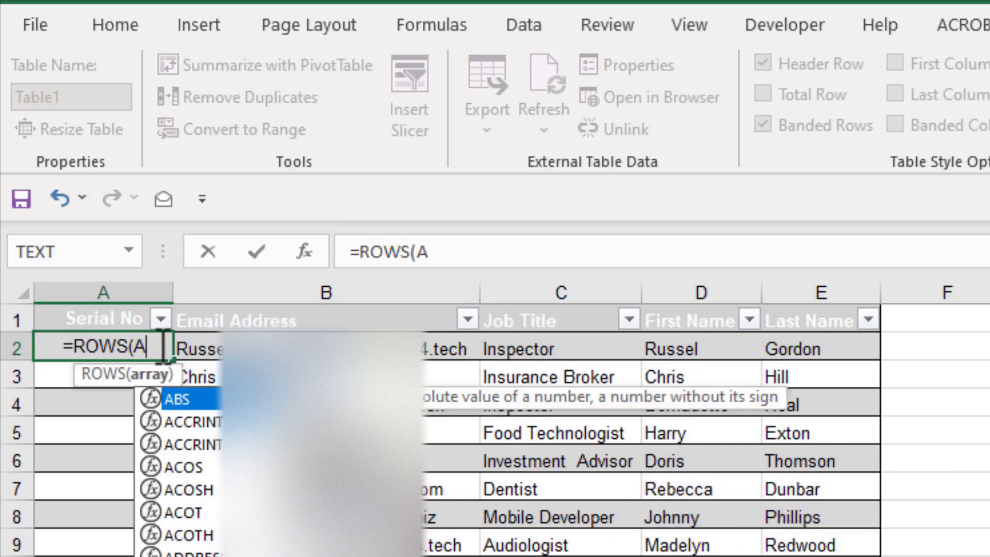
pyautogui.write('2')
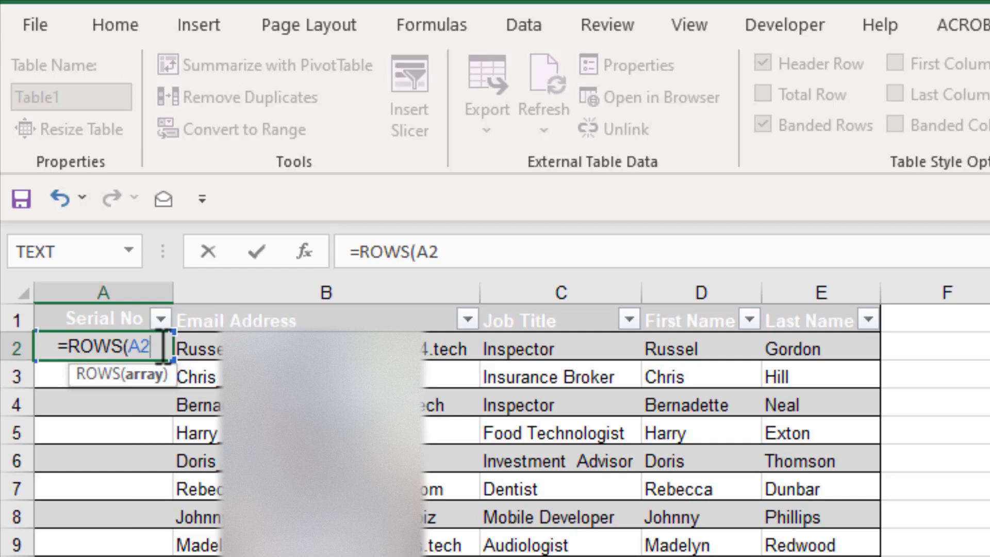
pyautogui.press('F4')
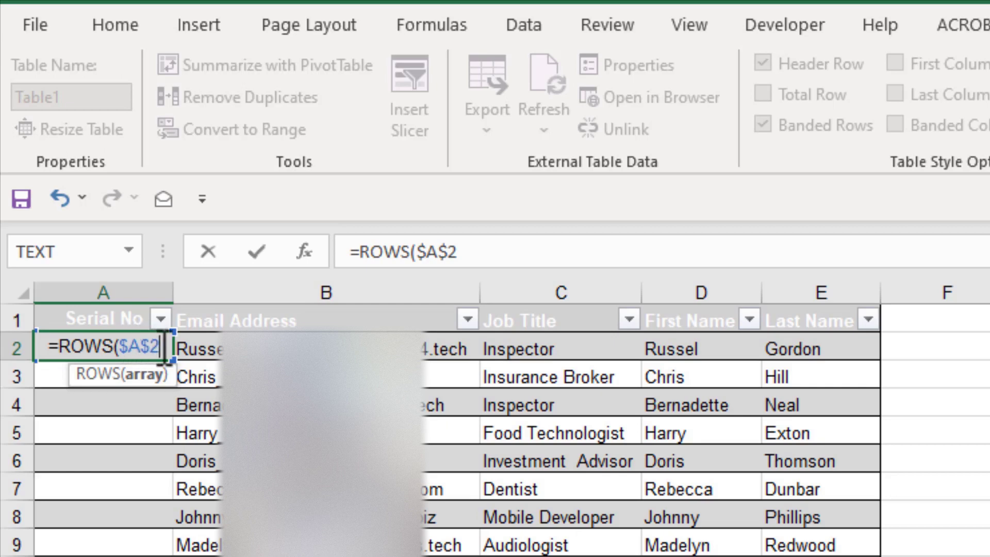
pyautogui.write(':')
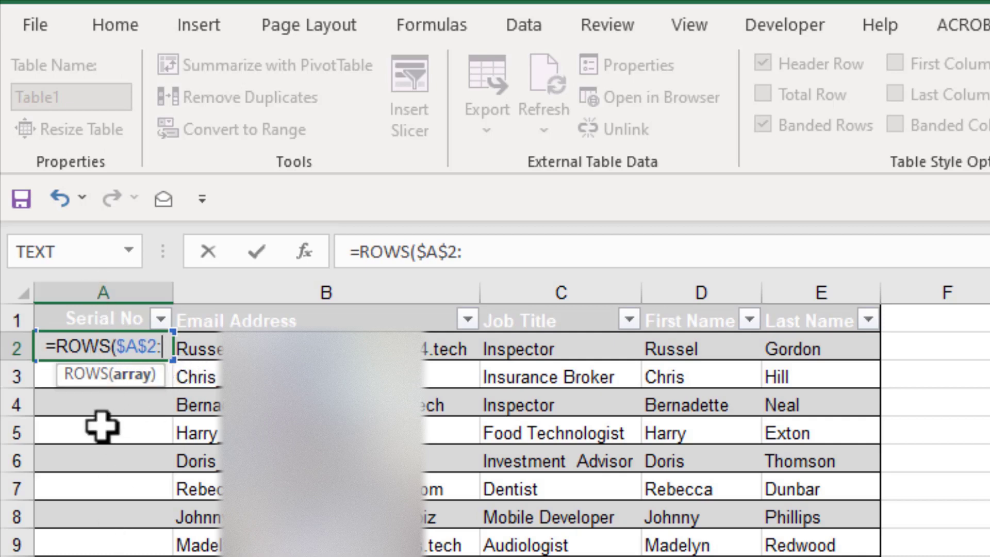
# - Complete the formula as =ROWS($A$2:[@[Serial No]]) so Serial No shows 1 through 11
pyautogui.click(209, 348)
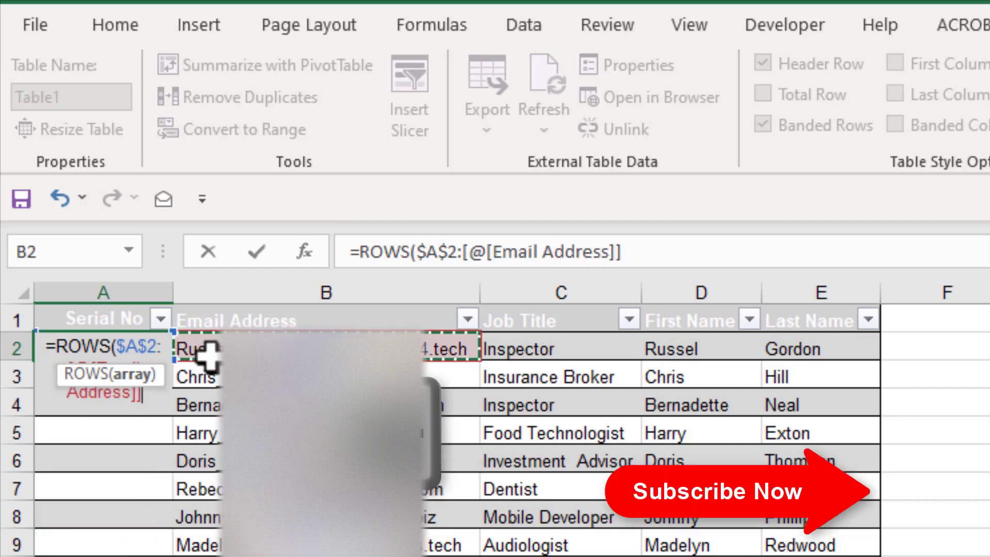
pyautogui.press('Left')
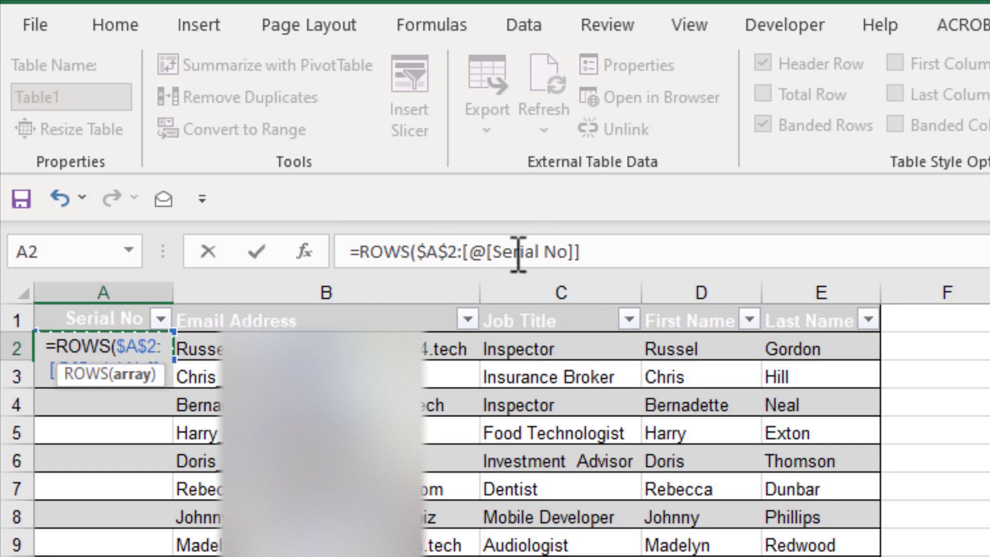
pyautogui.click(603, 252)
pyautogui.write(')')
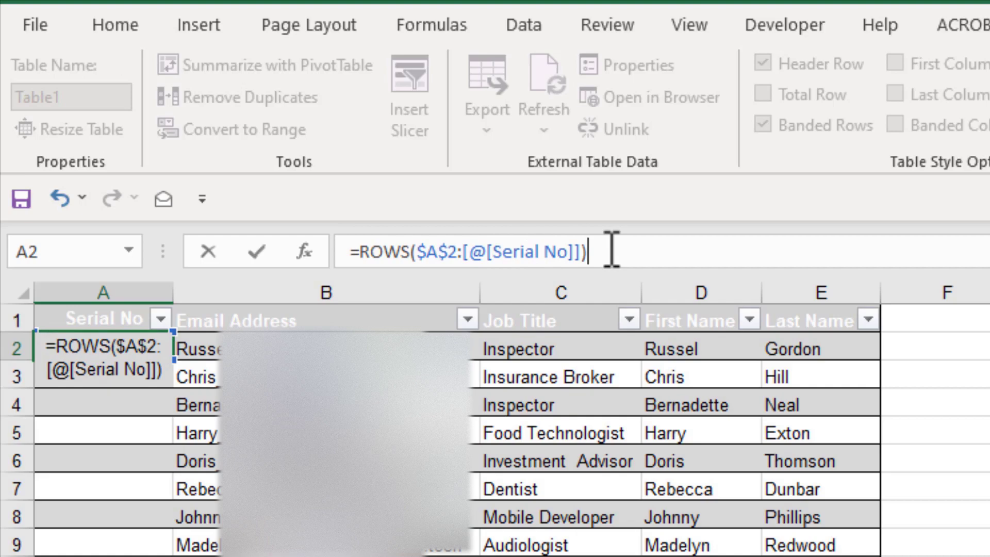
pyautogui.press('Return')
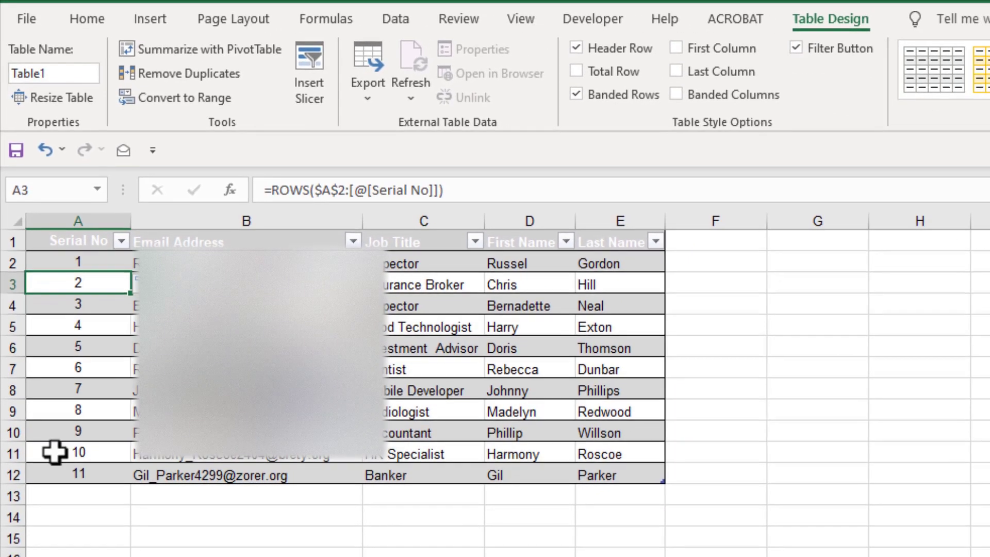
pyautogui.click(106, 262)
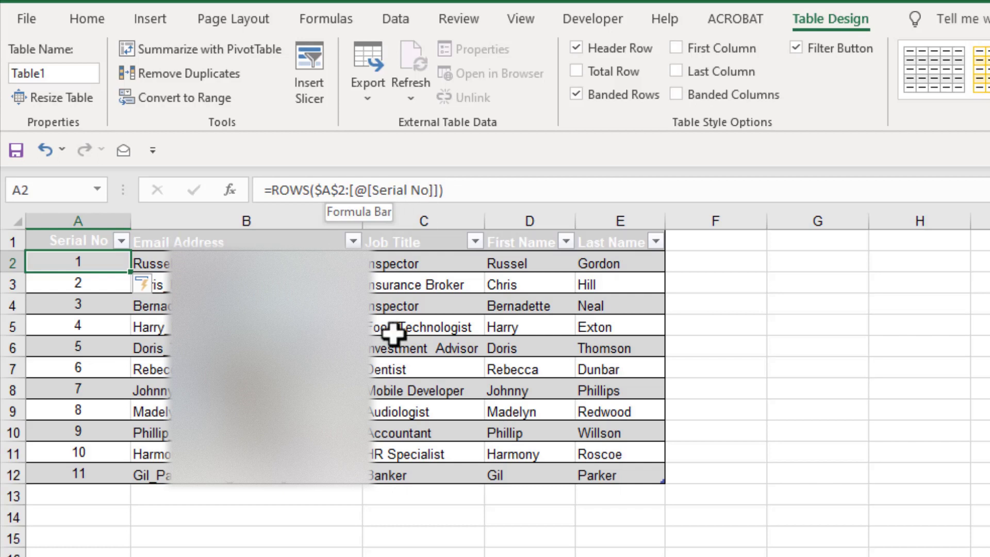
pyautogui.click(98, 472)
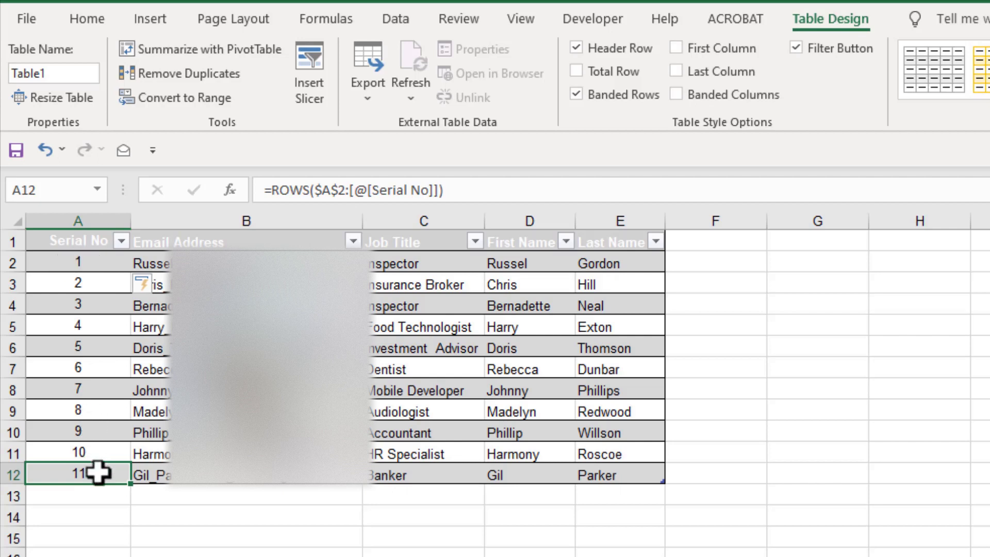
# - Delete row 7 (the Dentist contact) so Serial No renumbers 1 to 10
pyautogui.click(262, 550)
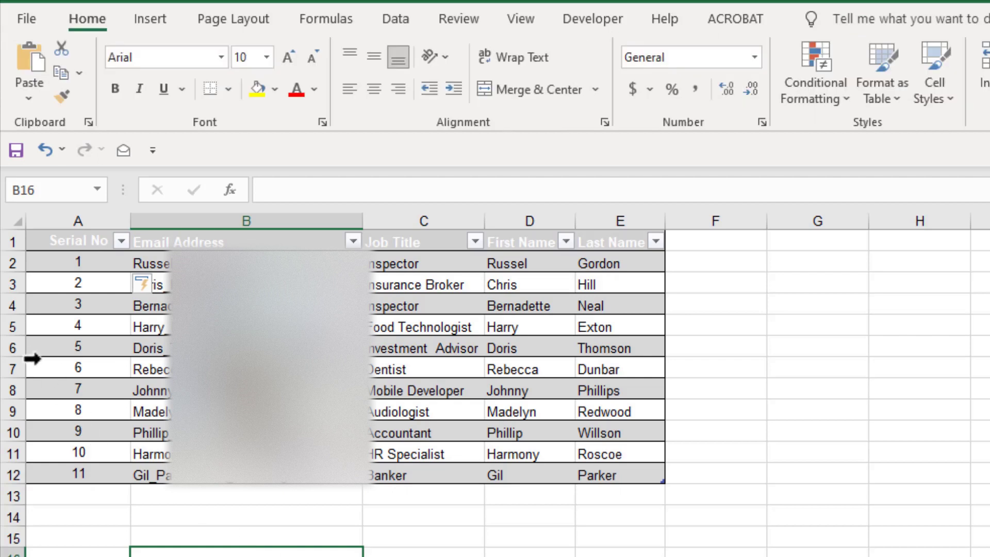
pyautogui.click(8, 368)
pyautogui.rightClick(3, 369)
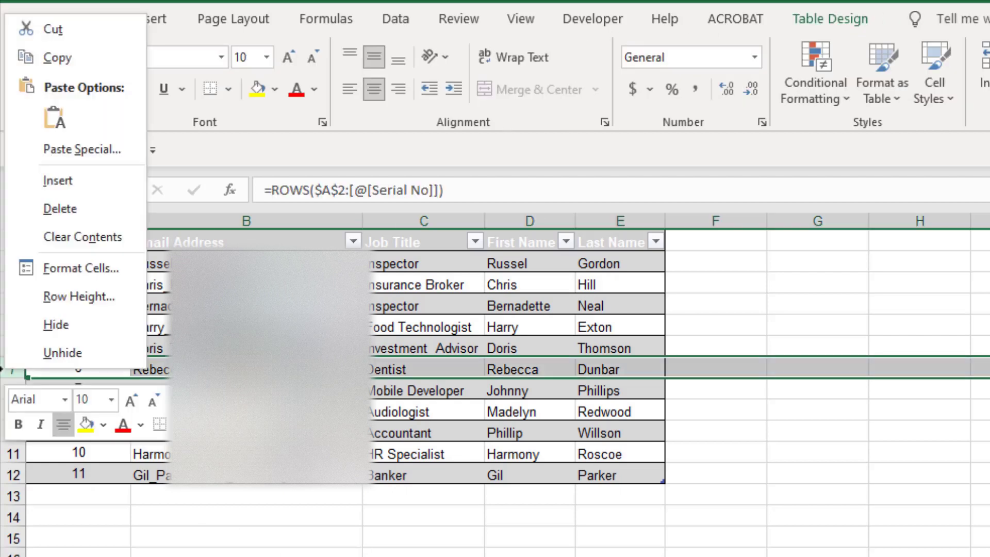
pyautogui.click(73, 210)
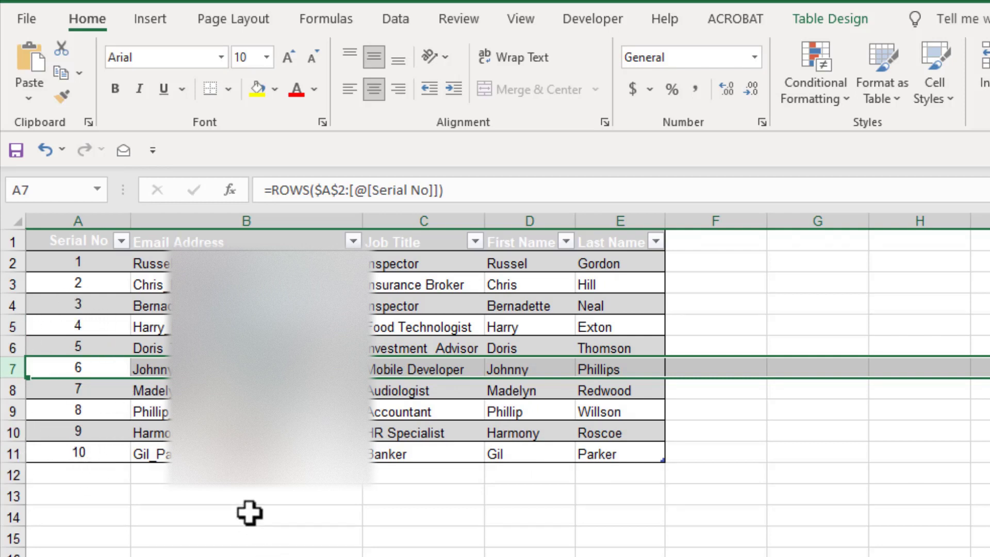
pyautogui.click(252, 475)
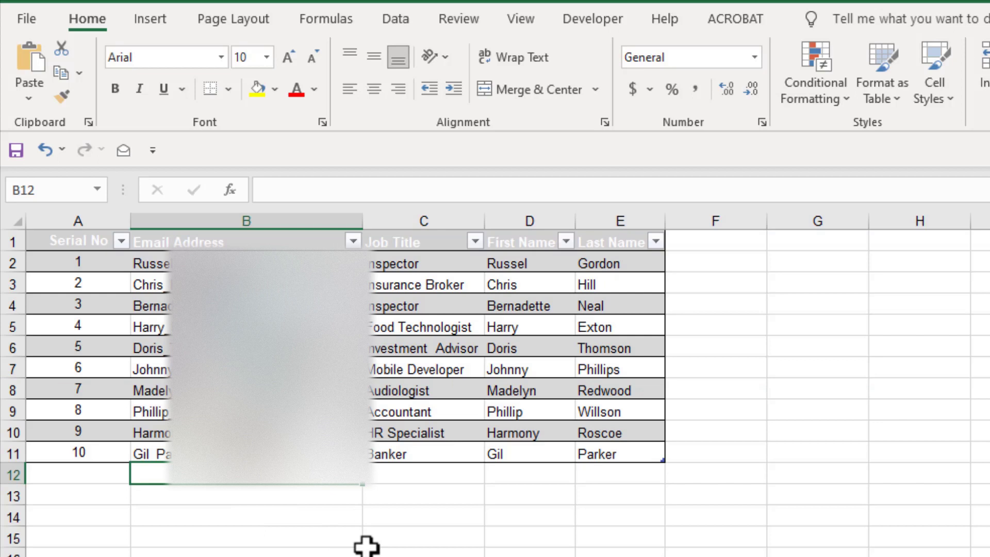
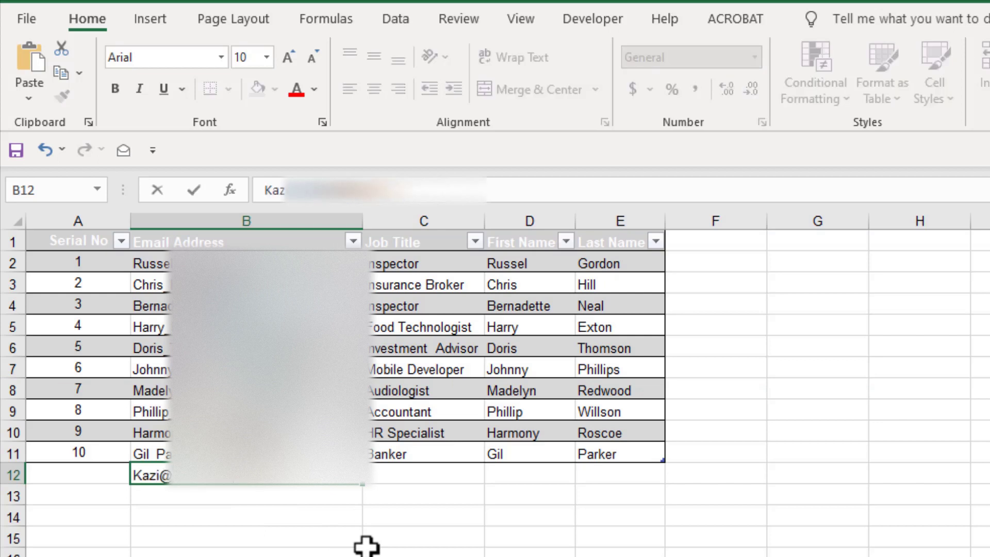
pyautogui.press('Return')
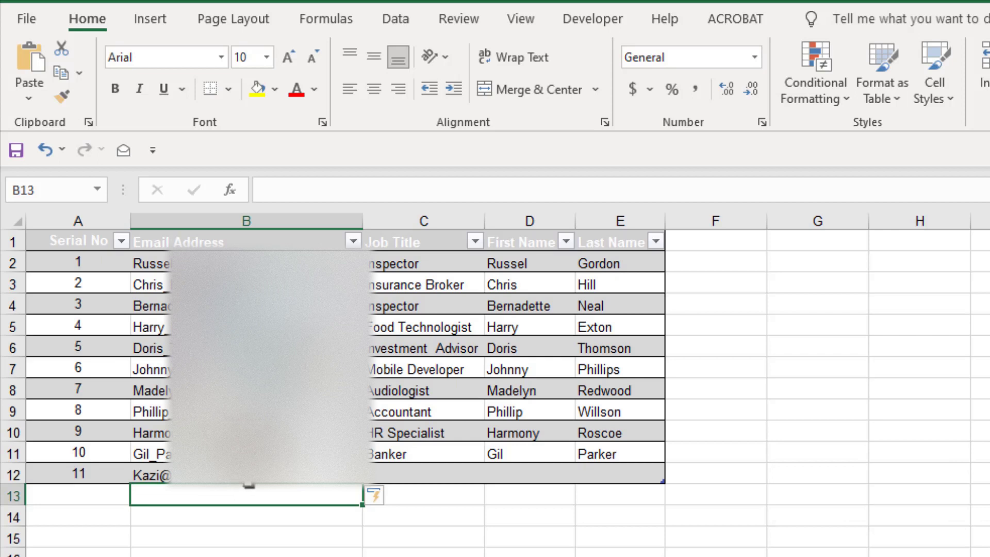
pyautogui.click(242, 475)
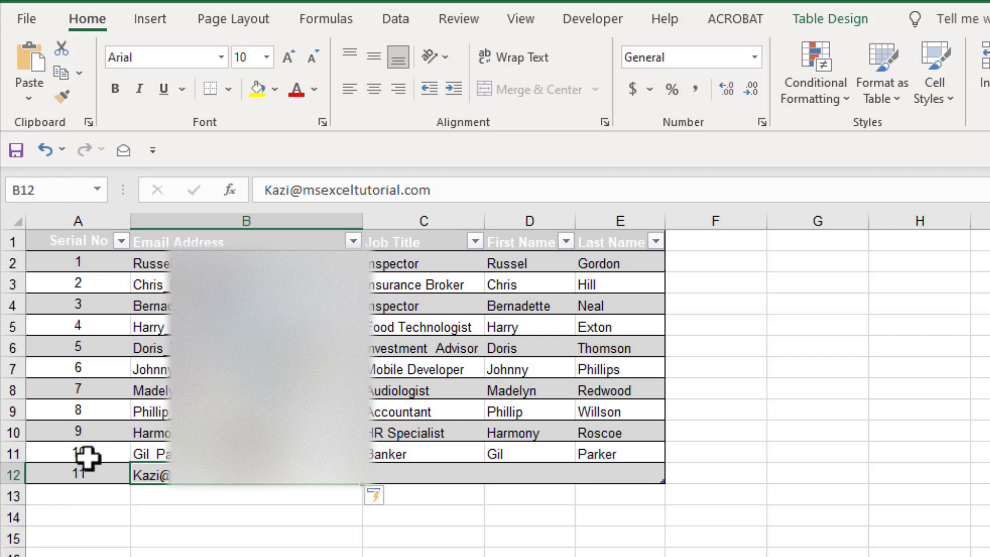
pyautogui.click(92, 476)
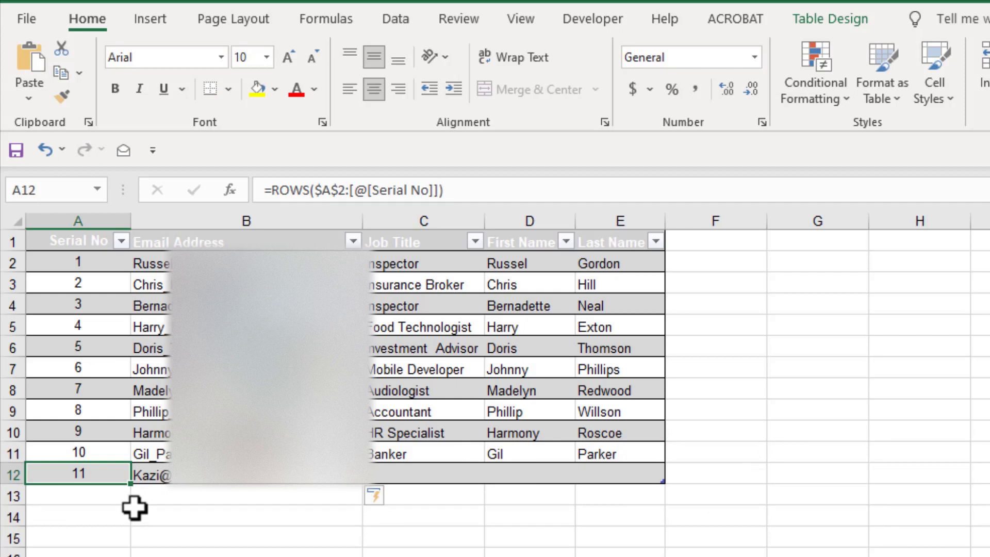
# - Delete row 2 (Russel's contact), turning every Serial No cell into #REF!
pyautogui.click(6, 261)
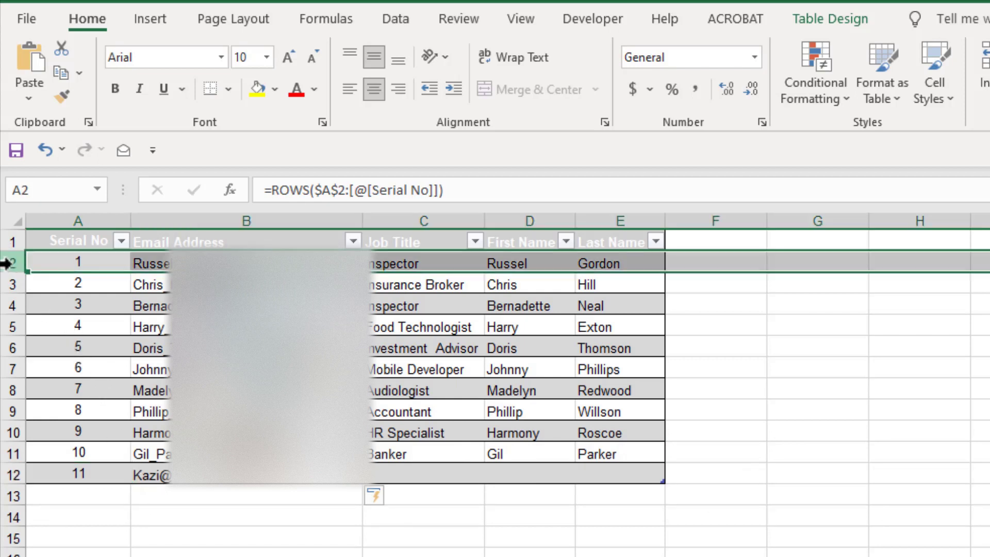
pyautogui.rightClick(6, 265)
pyautogui.click(64, 451)
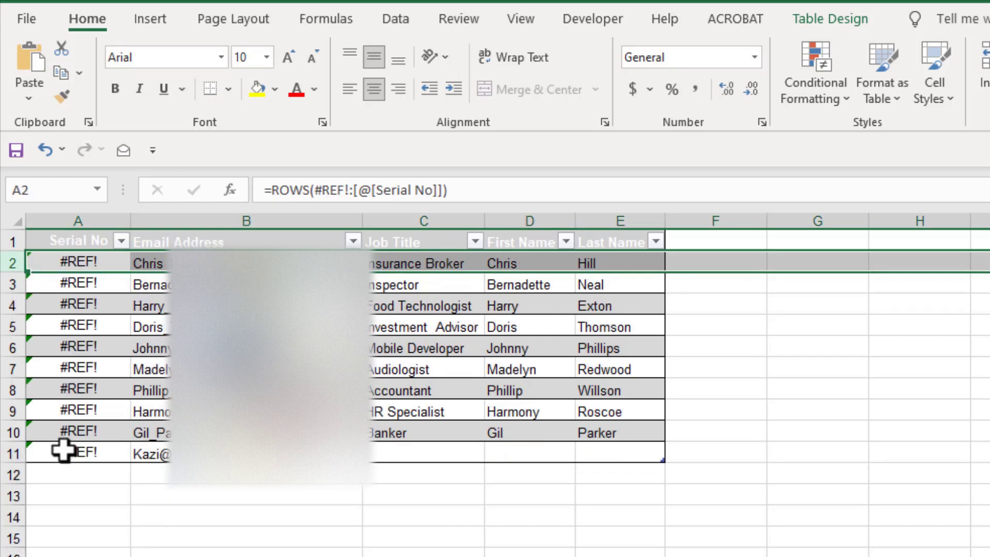